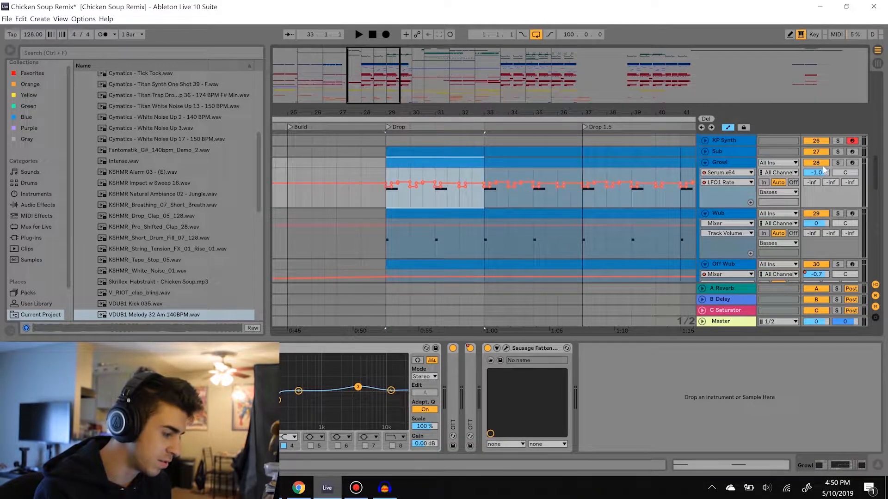
Solo the Growl, Wub and Off Wub tracks and play them from the start of the drop
key(space)
scroll(824, 172, up, 5)
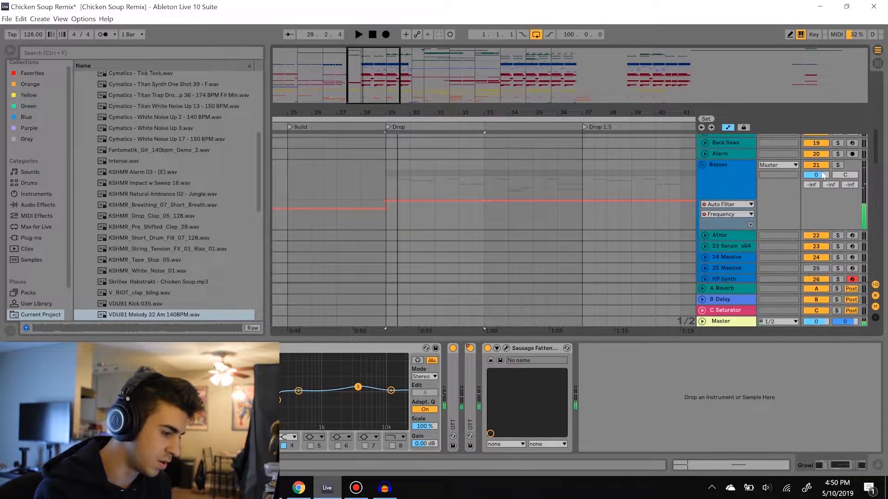
scroll(837, 171, down, 3)
click(838, 187)
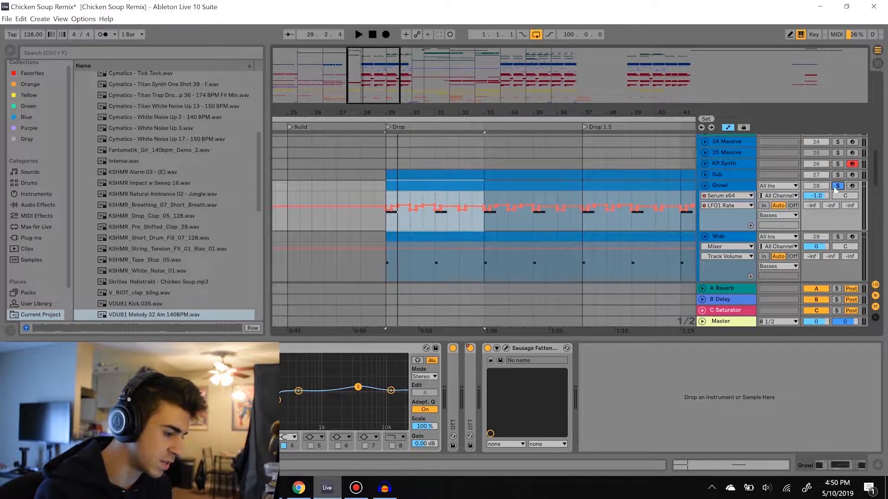
scroll(838, 188, down, 1)
click(838, 190)
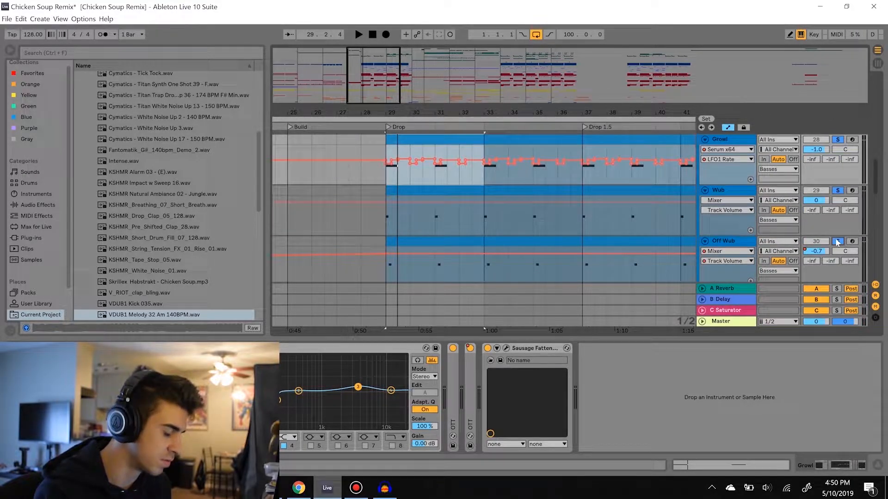
key(space)
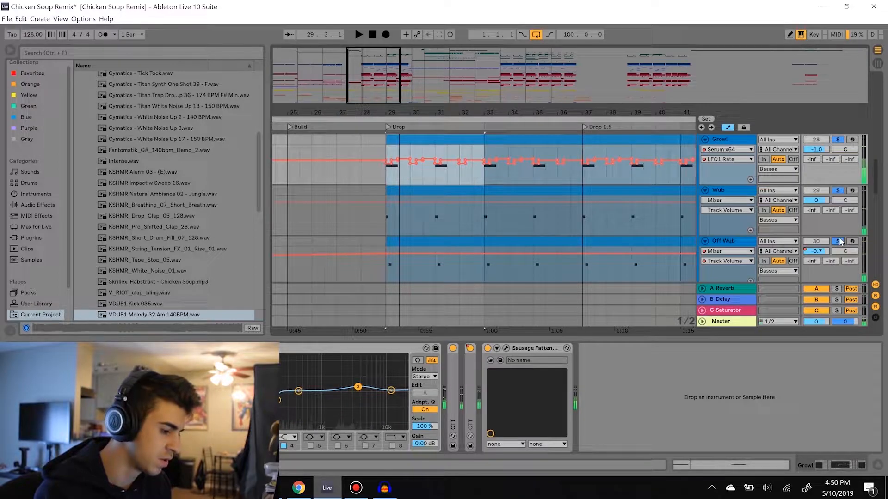
Open the first Hi Wubs clip in the drop and locate its source sample in the browser
scroll(411, 184, down, 5)
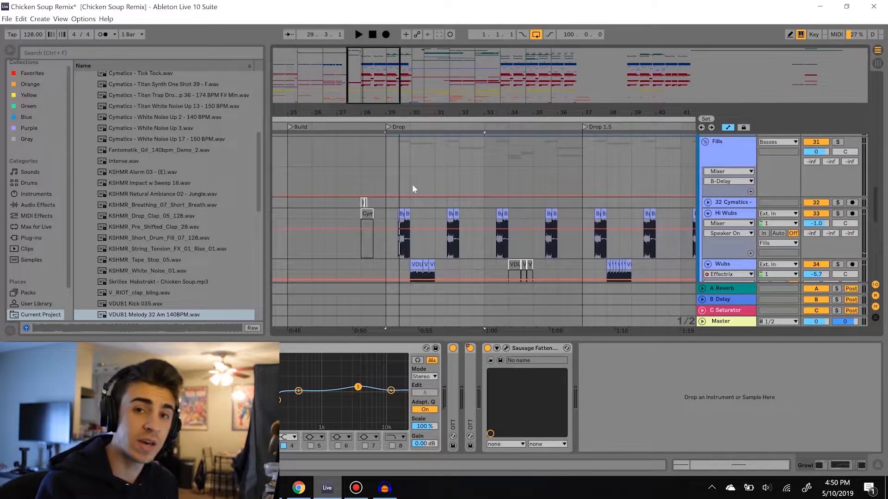
scroll(418, 180, down, 3)
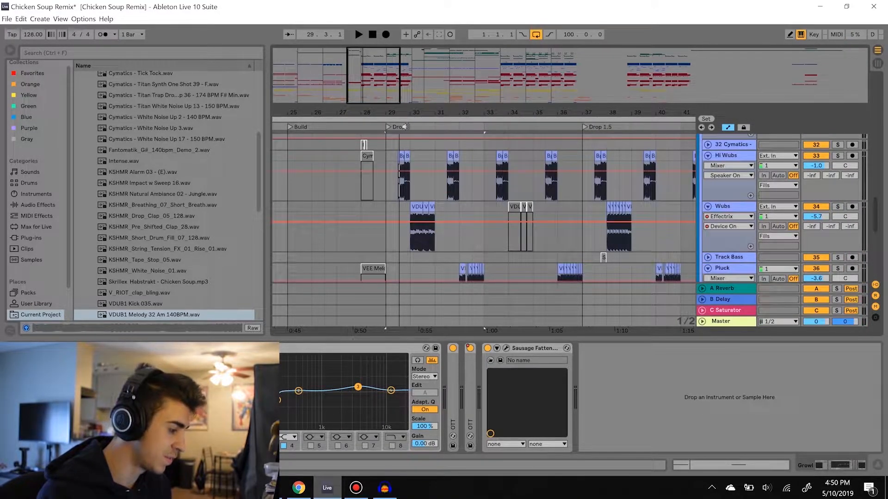
ctrl+scroll(414, 182, up, 2)
drag(402, 110, 403, 110)
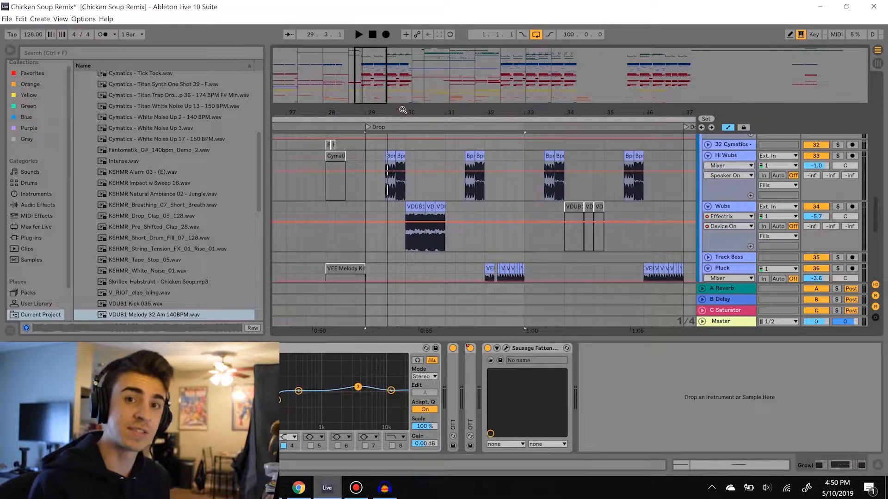
double_click(392, 157)
click(105, 363)
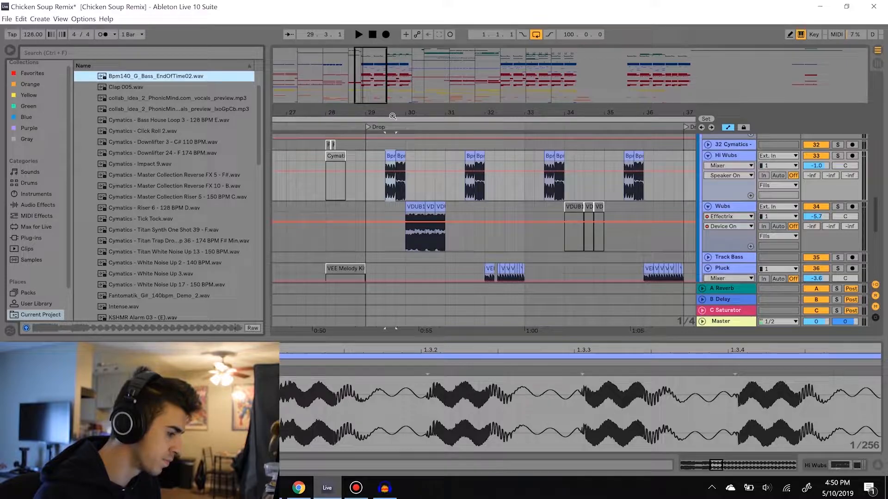
Play the first Hi Wubs clip and preview its source sample Bpm140_G_Bass_EndOfTime02.wav for comparison
mouse_move(387, 111)
mouse_down()
mouse_move(388, 131)
mouse_move(381, 112)
mouse_move(380, 126)
mouse_up()
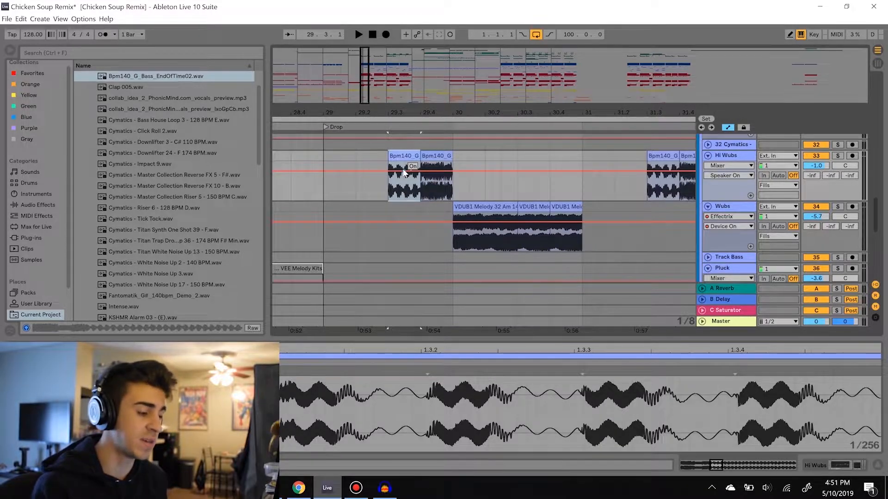
key(space)
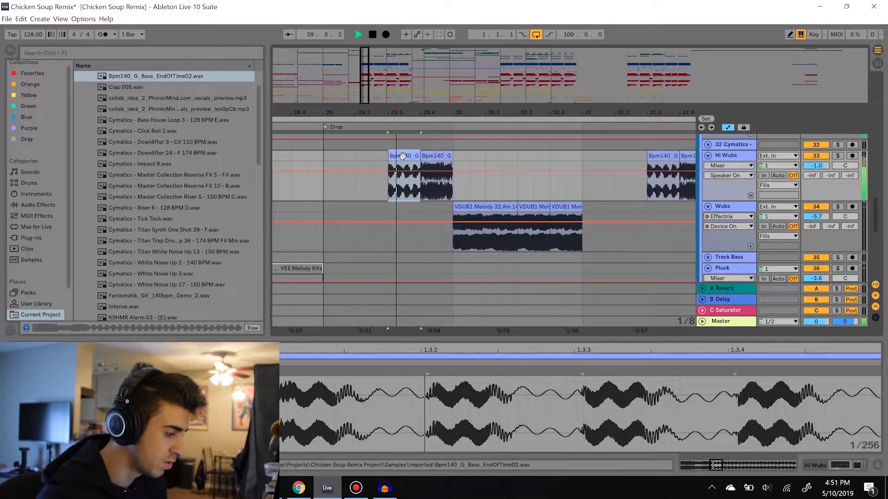
click(162, 77)
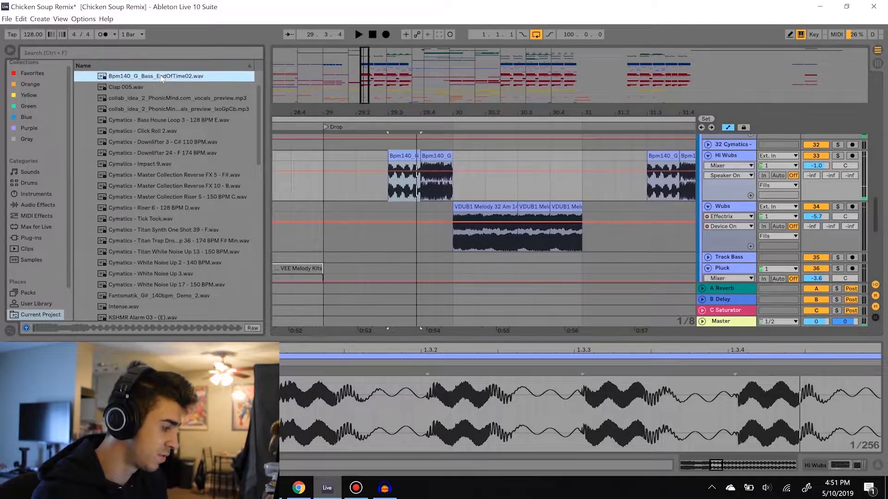
Play the arrangement from the Drop marker at bar 29, and play the second Hi Wubs clip from its start
click(325, 160)
key(space)
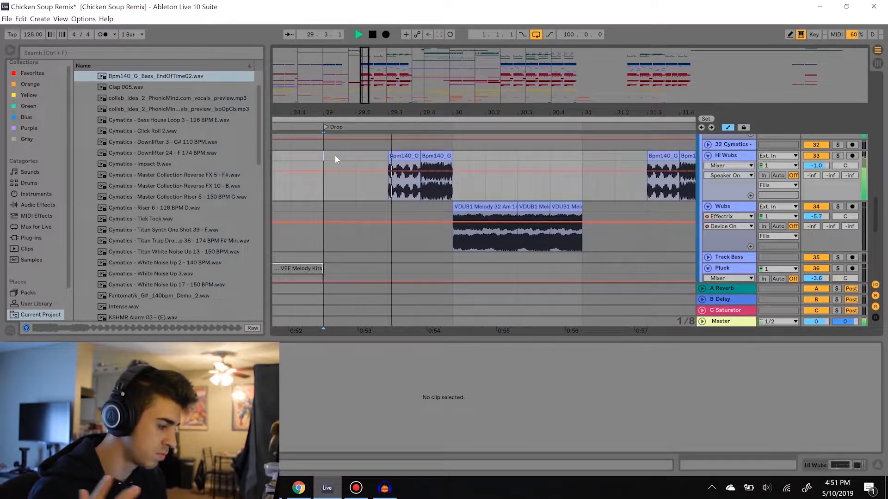
click(435, 158)
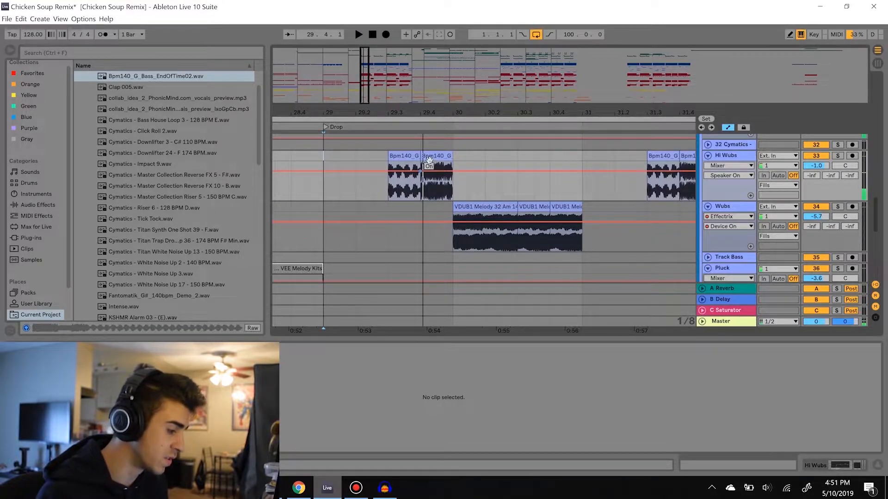
key(space)
key(space)
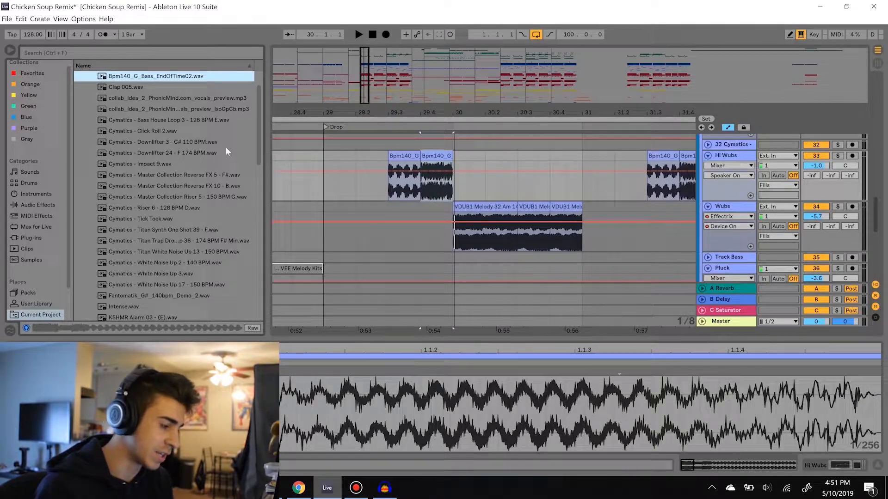
Play the Wubs clips from bar 30 and locate the first clip's source sample in the browser
click(467, 208)
key(space)
key(space)
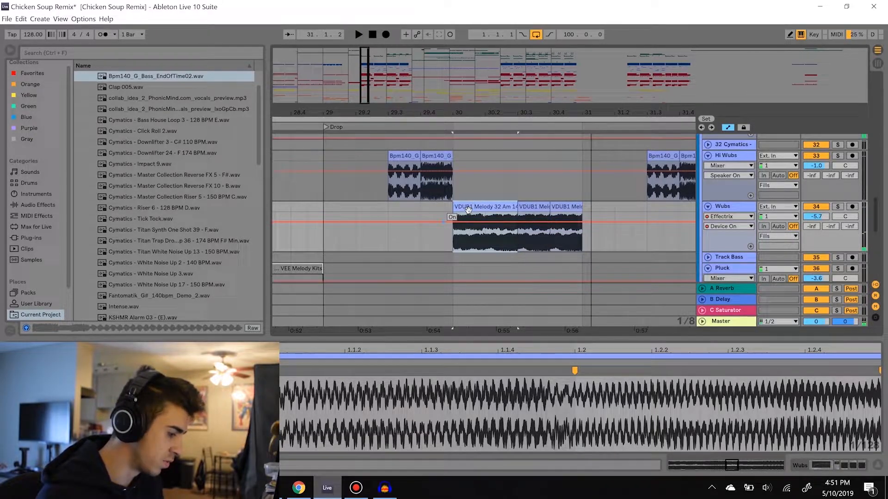
key(ctrl+alt+b)
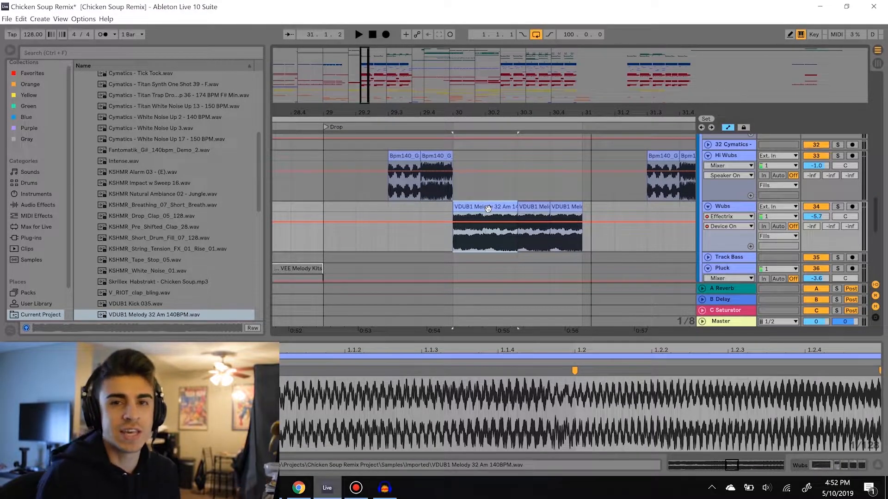
Replay the Wubs clips at bar 30 and preview the source sample VDUB1 Melody 32 Am 140BPM.wav for comparison
key(space)
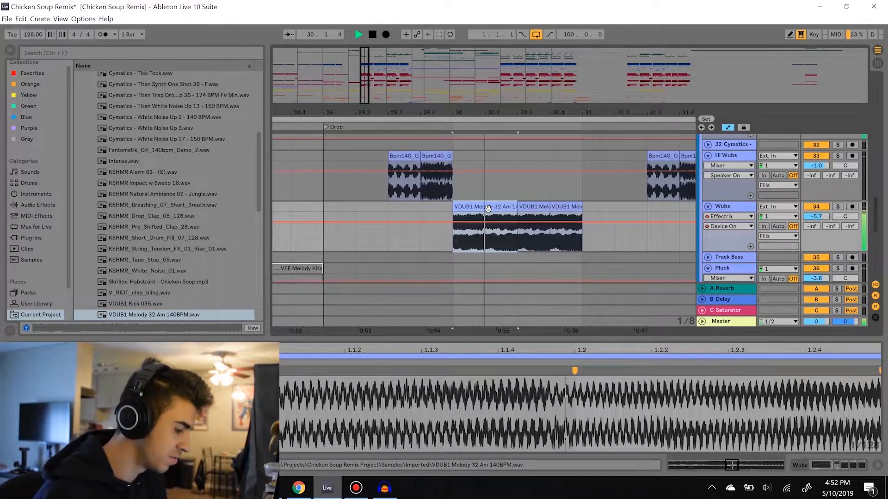
key(space)
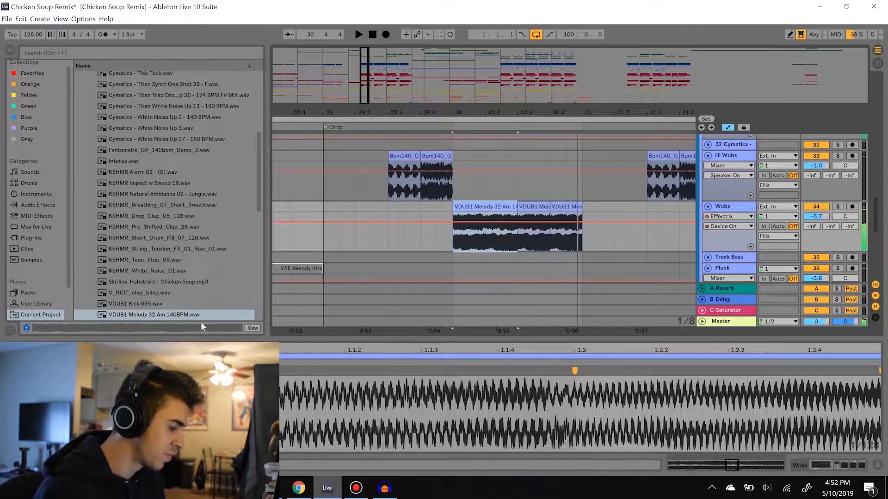
click(197, 318)
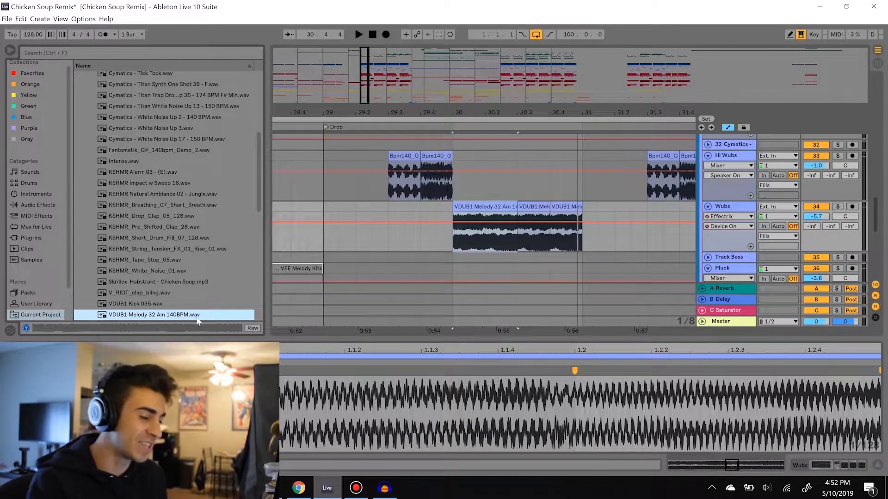
key(space)
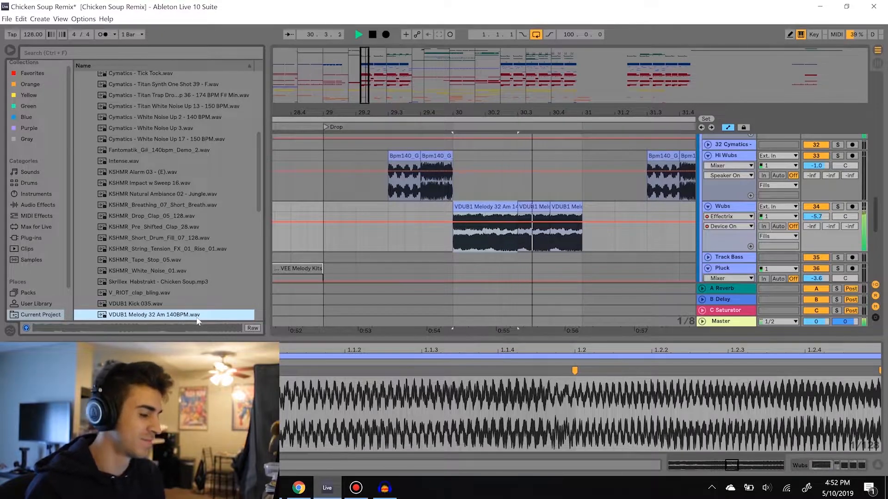
key(space)
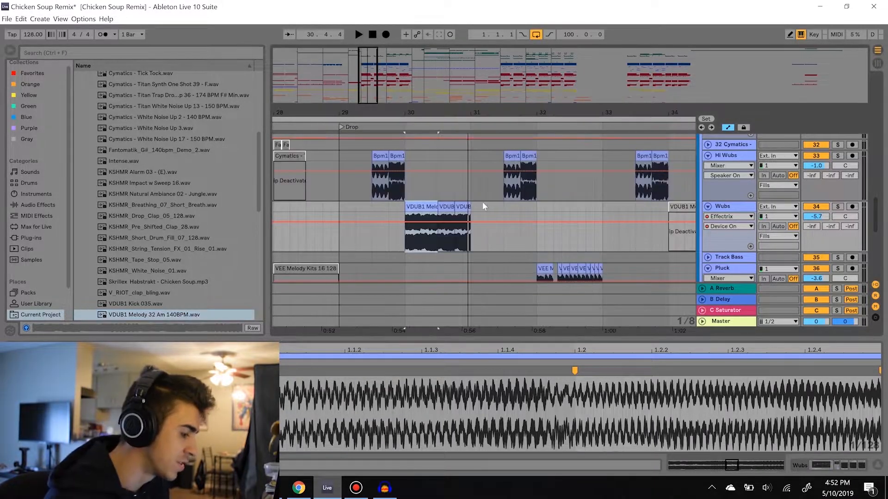
Play the drop from bar 31 into the Pluck fill, and replay the fill from bar 32
scroll(480, 201, down, 2)
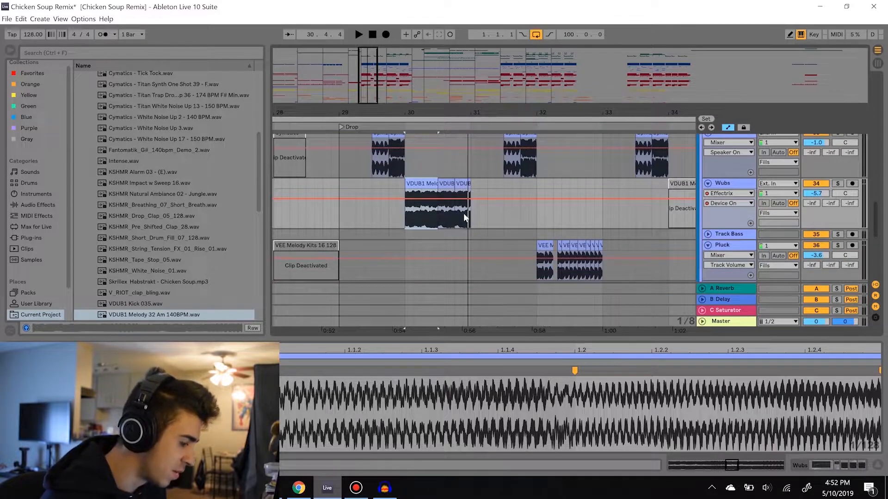
click(467, 213)
key(space)
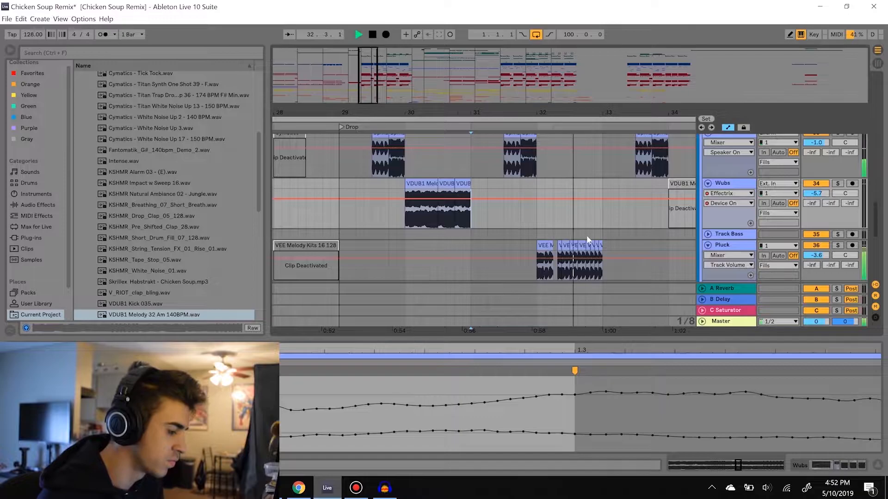
key(space)
drag(571, 112, 511, 156)
click(484, 212)
key(space)
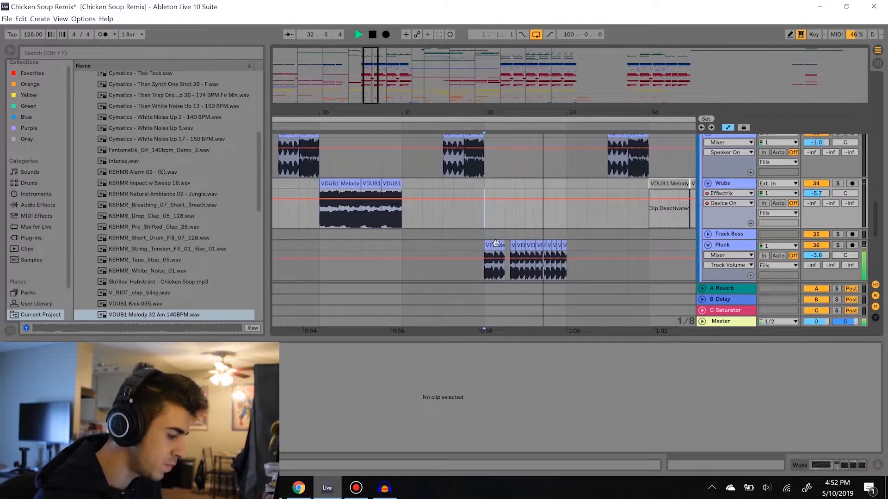
key(space)
Locate the Pluck clip's source sample VEE Melody Kits 16 128 BPM Root E.wav in the browser and compare it with the played fill
click(494, 261)
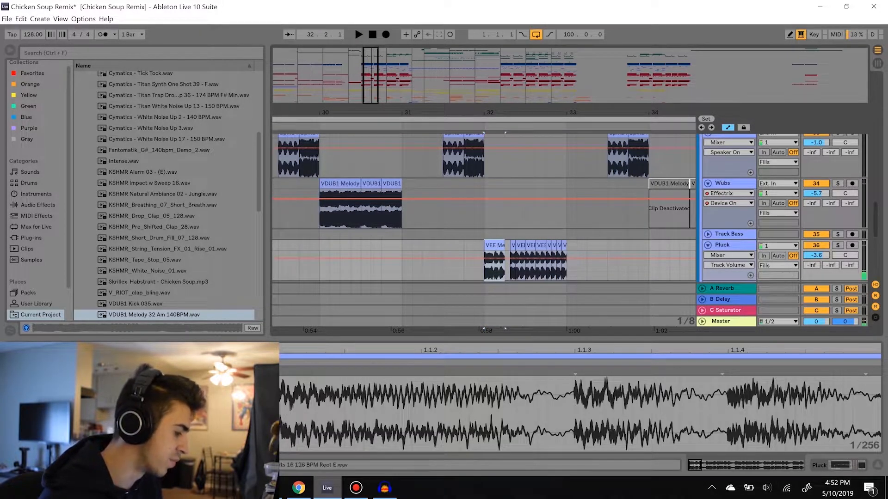
click(527, 268)
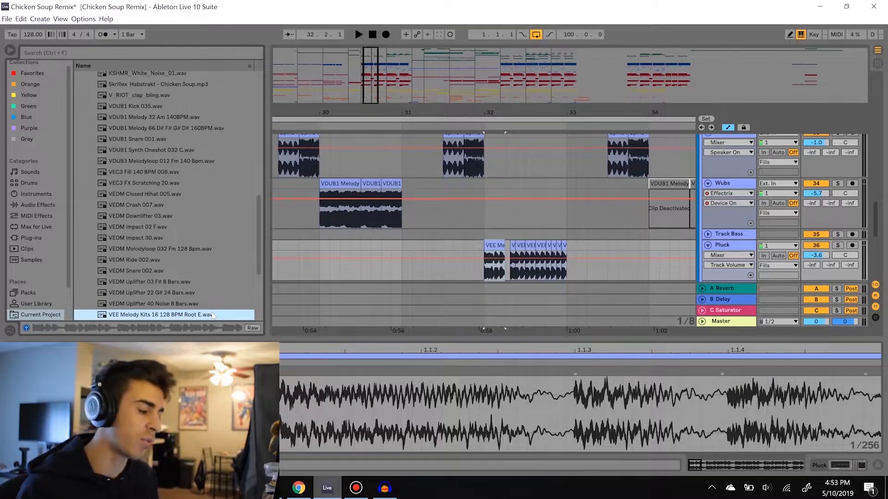
key(space)
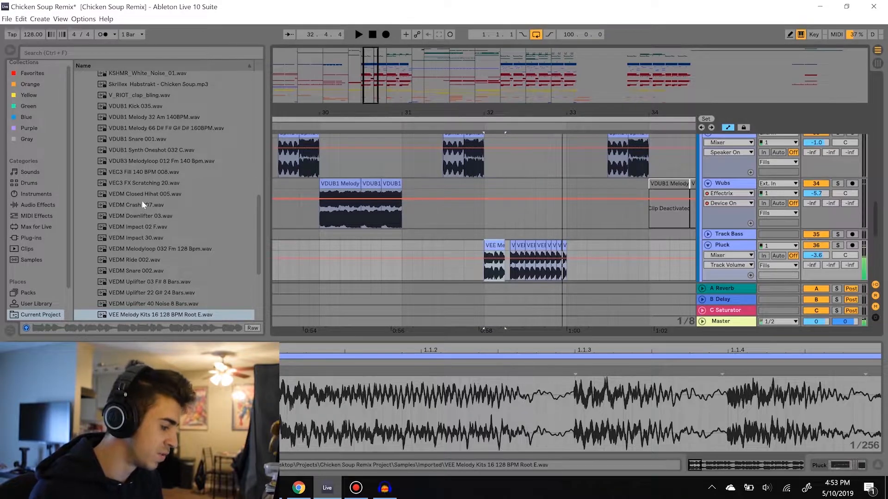
click(182, 316)
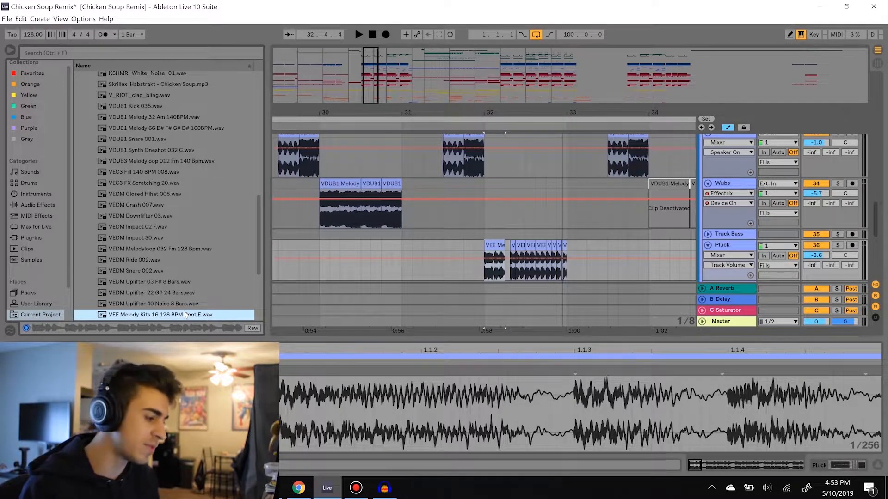
Examine the start and transpose settings of the individual Pluck clip slices between bars 32 and 33
drag(518, 111, 514, 115)
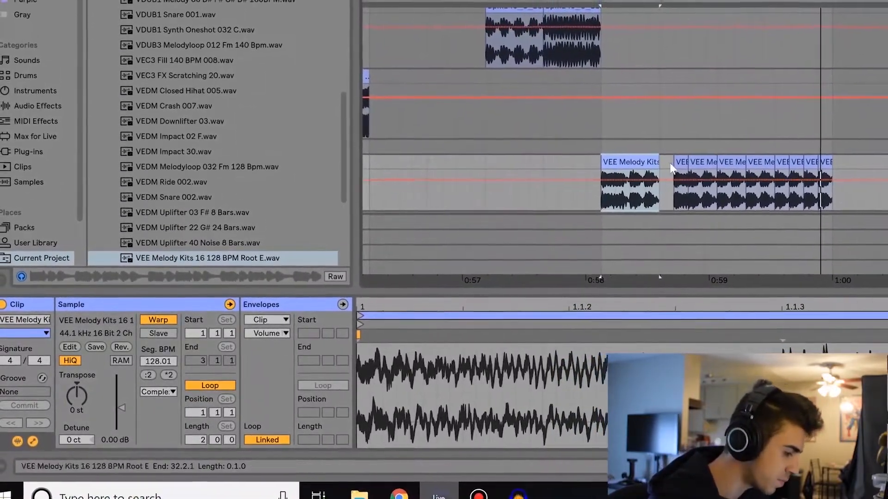
click(681, 163)
click(703, 163)
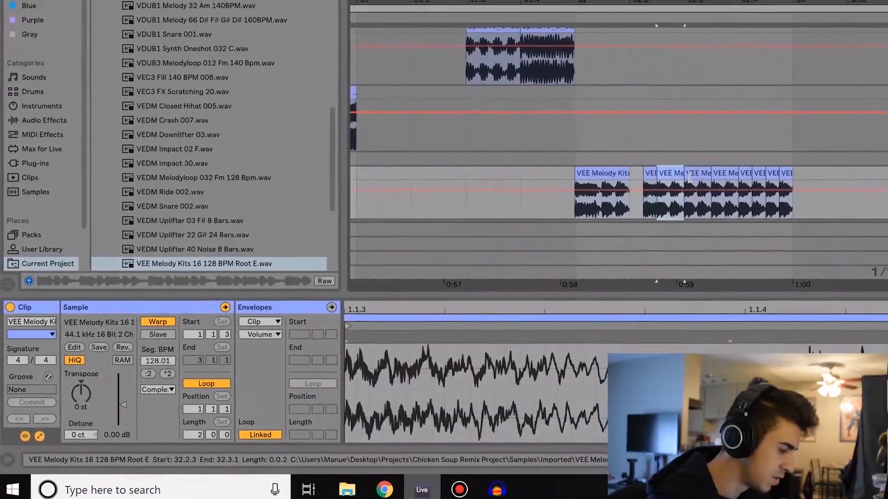
click(697, 175)
click(719, 175)
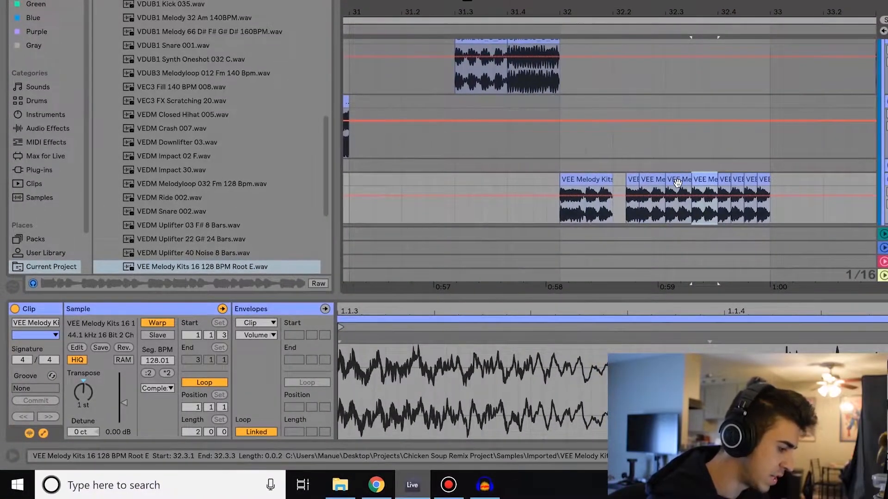
click(678, 183)
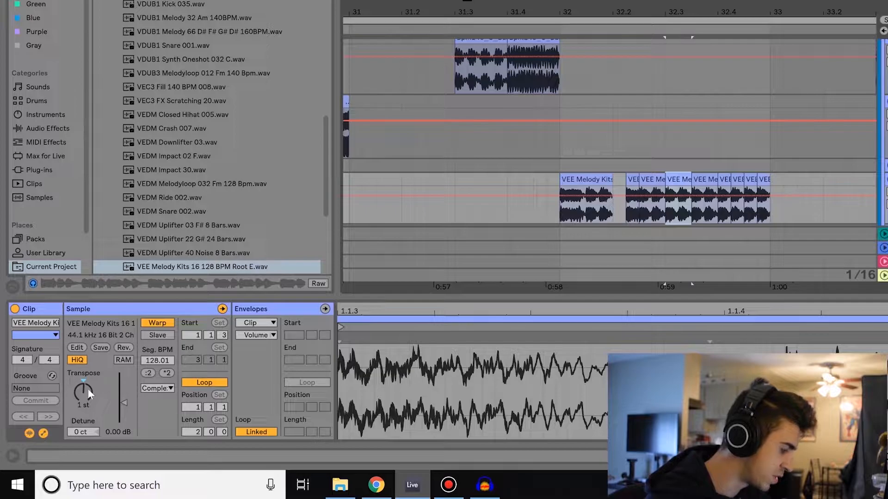
Play the Pluck fill from its first clip and check the transposition of the slices at 32.3 and 32.4
click(601, 183)
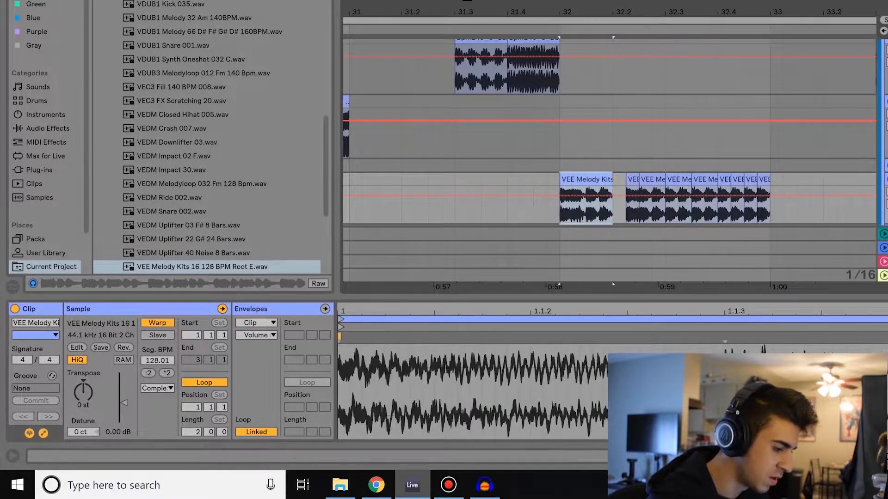
key(space)
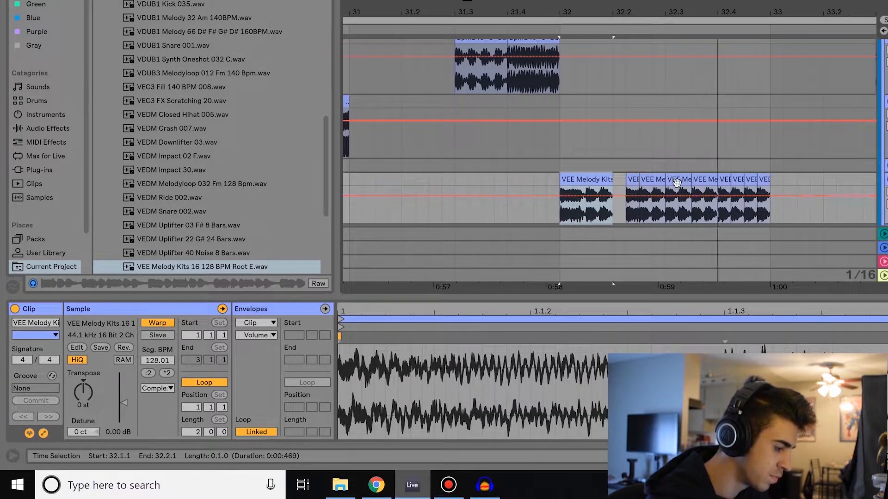
click(722, 181)
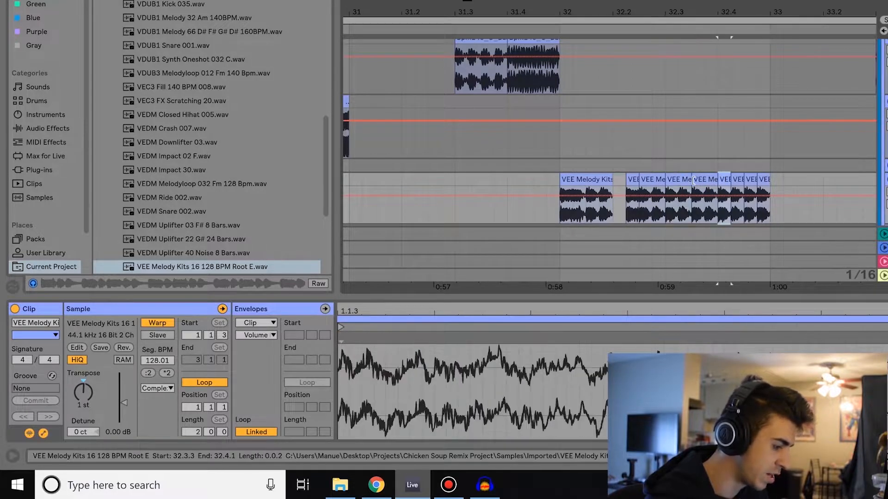
click(679, 181)
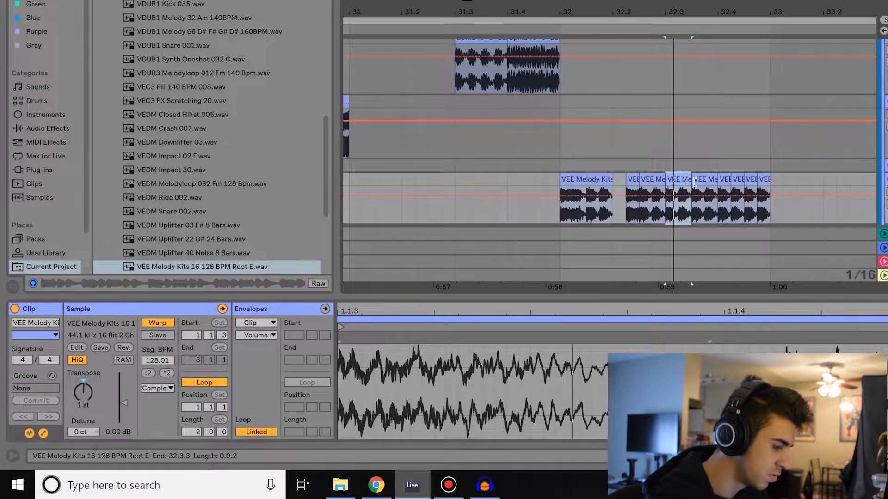
Check the transpose settings of the last three distinct Pluck slices, from 32.4.2 up to bar 33
click(725, 180)
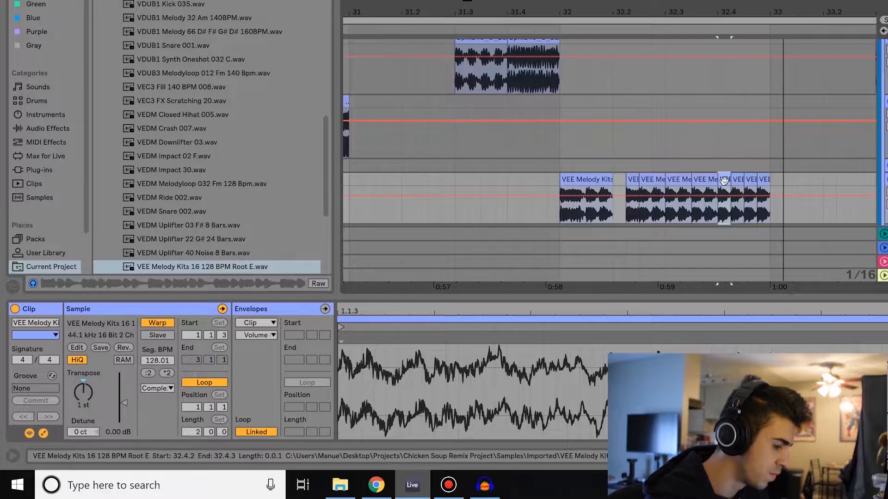
click(739, 181)
click(766, 181)
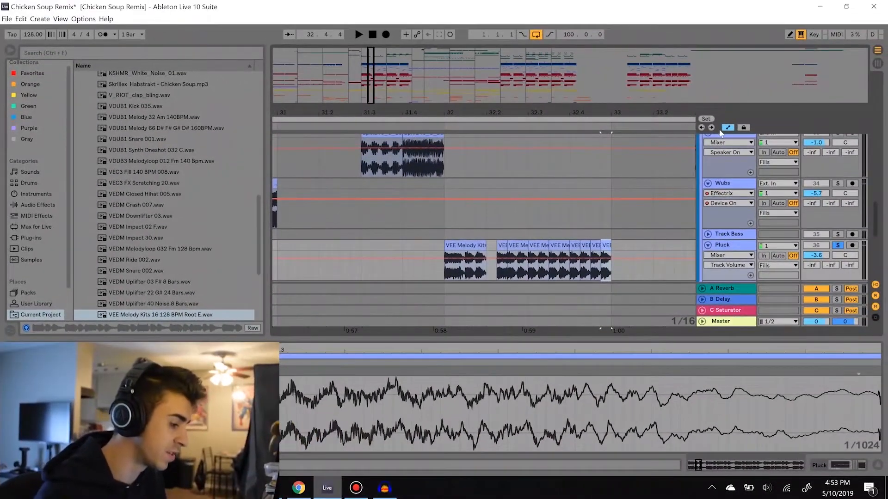
Take the Pluck track out of solo and play the full arrangement from bar 33
drag(462, 112, 461, 79)
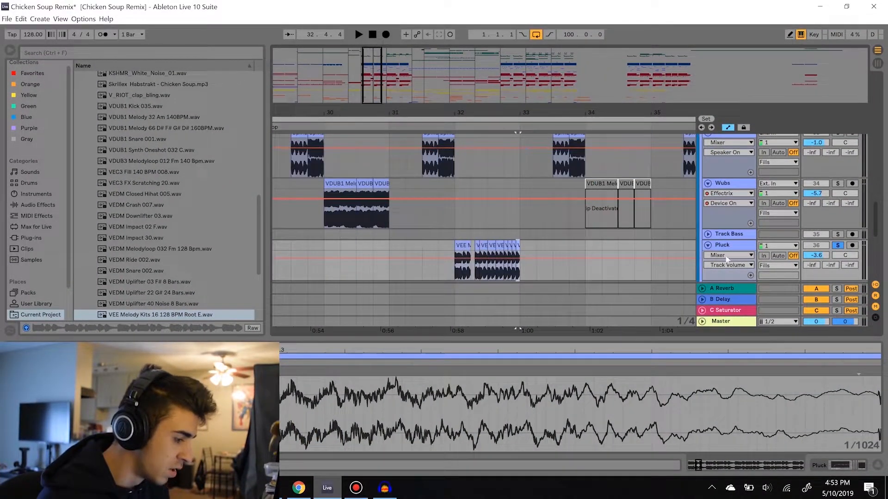
click(837, 247)
drag(546, 112, 491, 102)
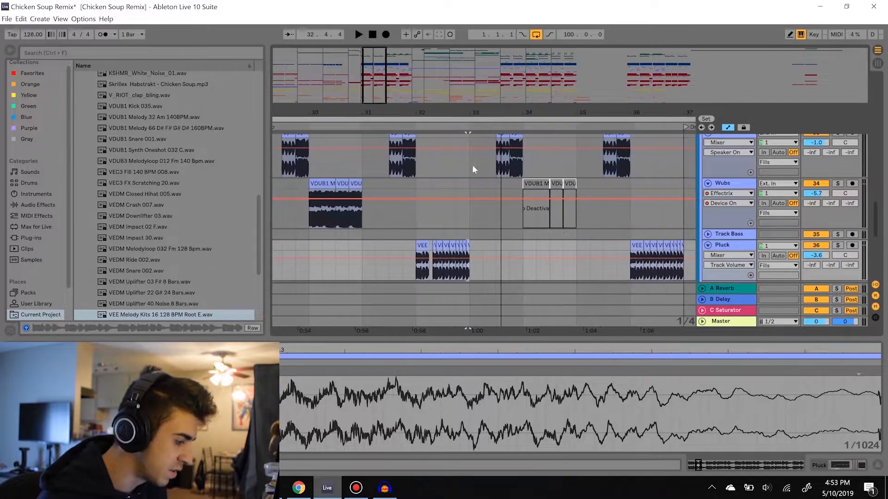
click(468, 218)
key(space)
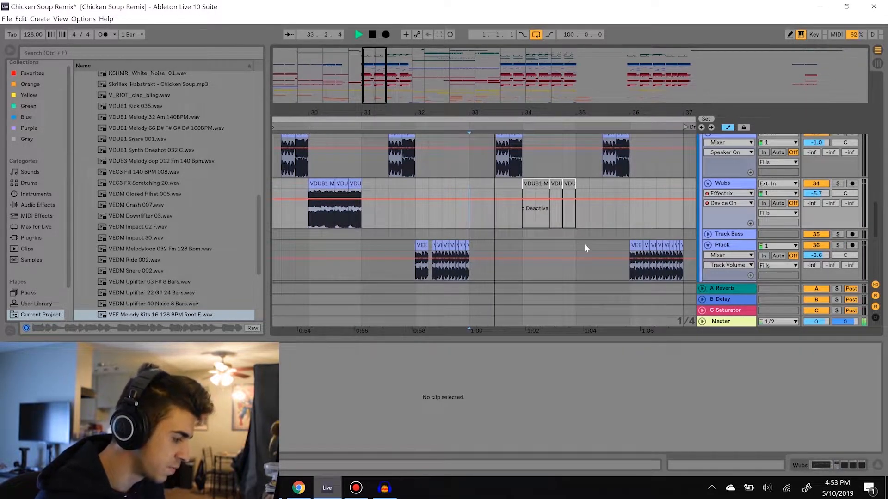
Unfold the Fill and Horn tracks to show their clips around bar 34
scroll(588, 245, down, 4)
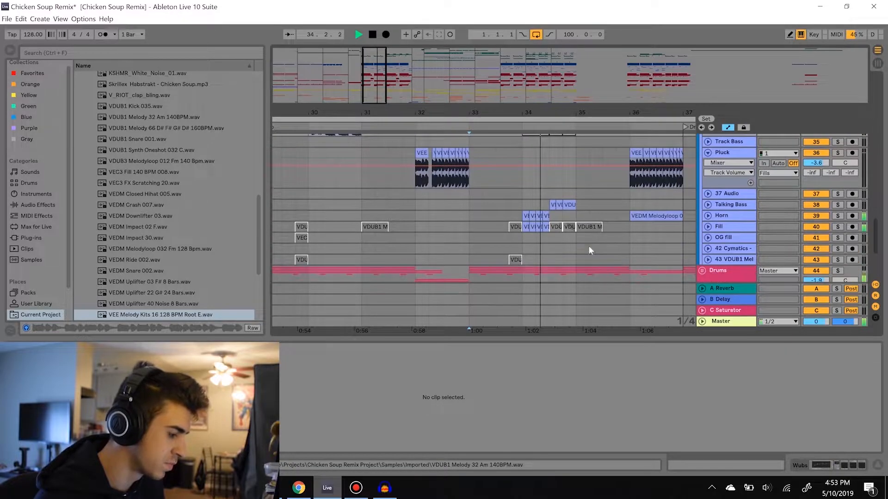
click(707, 225)
click(708, 215)
scroll(542, 242, down, 2)
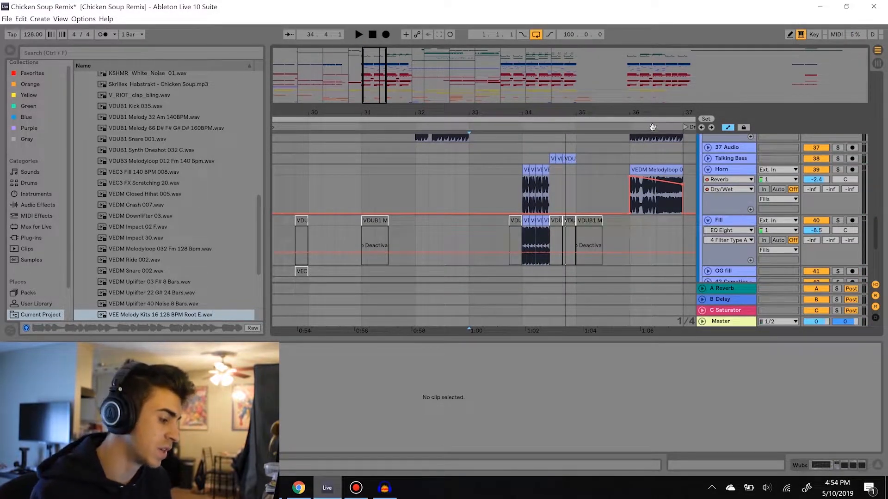
Play the bar 34 fill from the first Horn clip and solo the Fill track
drag(550, 106, 548, 109)
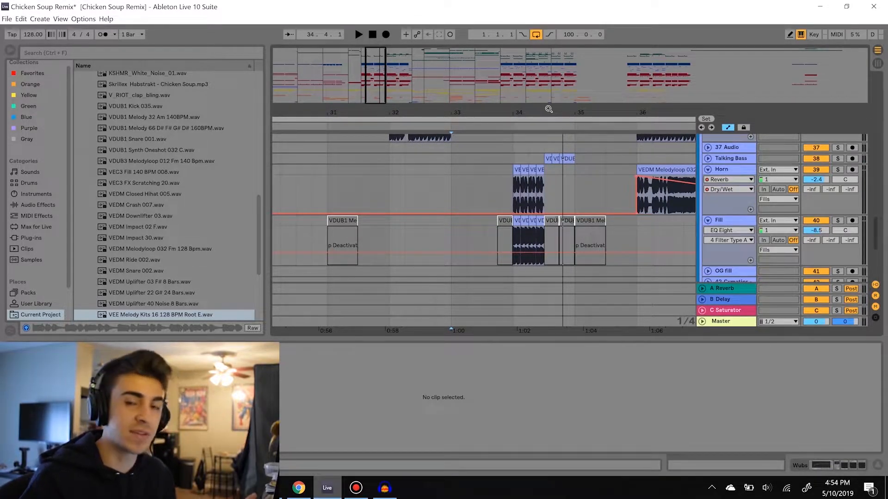
drag(548, 111, 522, 142)
click(443, 168)
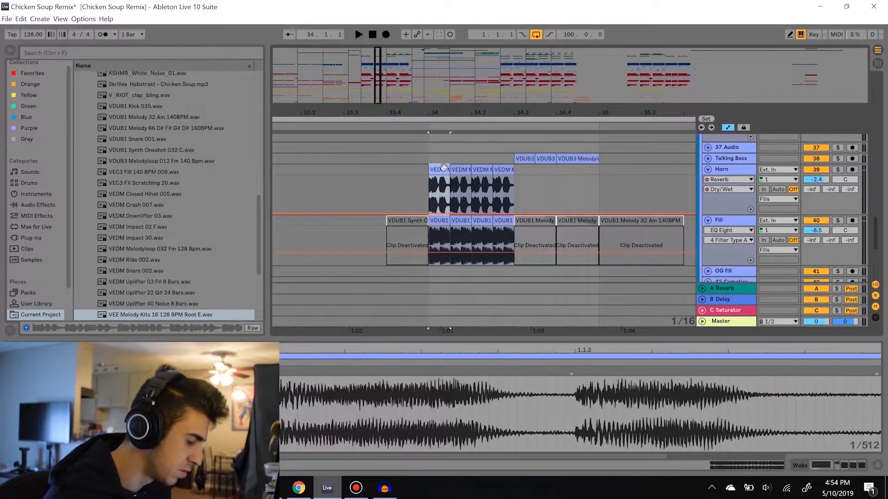
key(space)
click(838, 221)
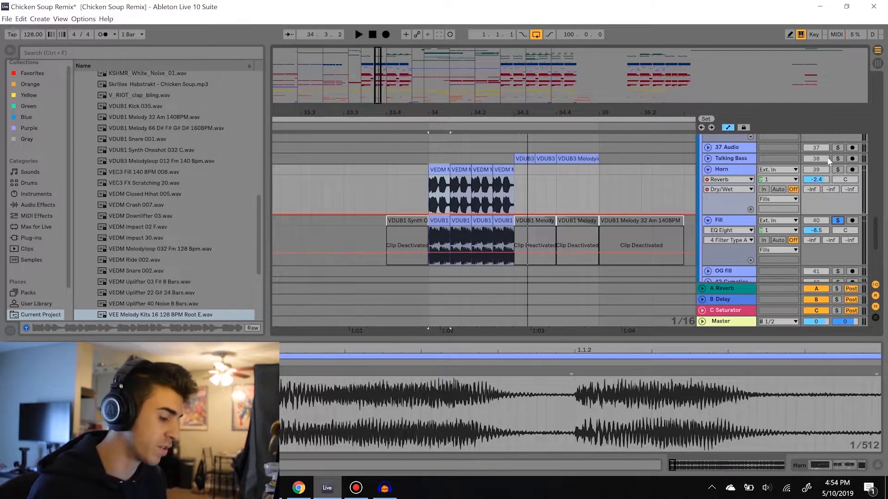
Solo the Horn track while playing from bar 34, and preview its source sample VEDM Melodyloop 032 Fm 128 Bpm.wav
key(space)
click(837, 169)
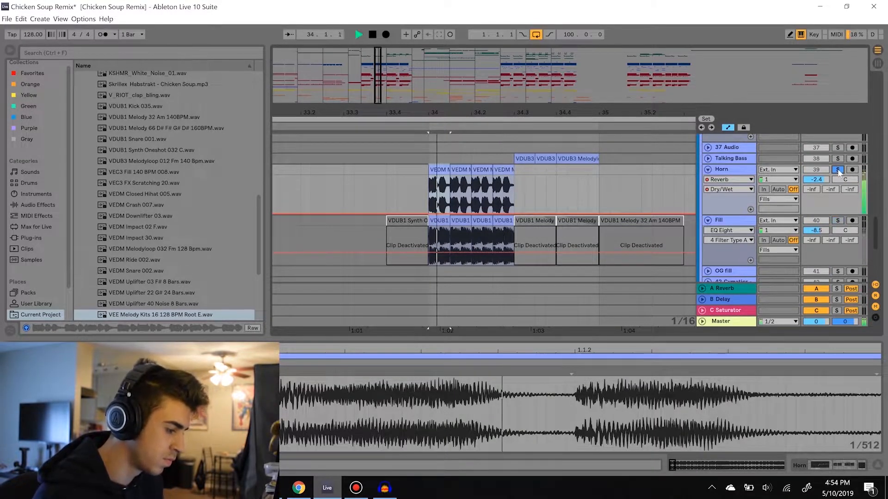
key(space)
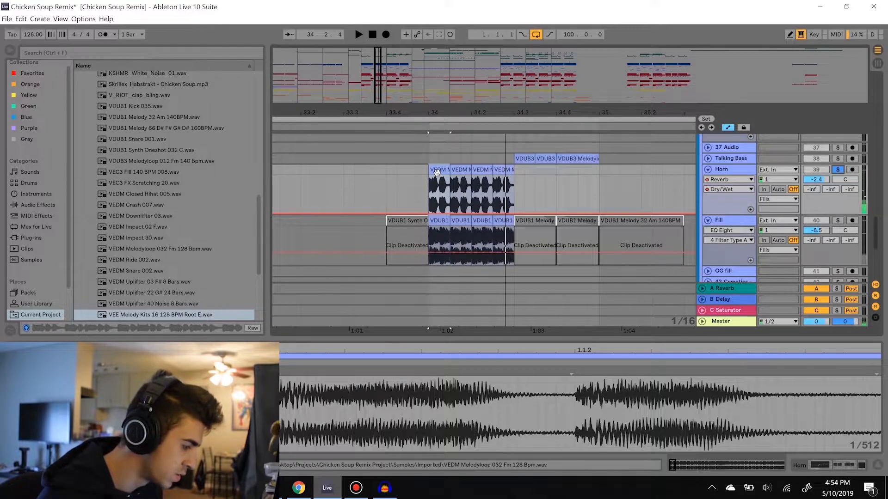
click(154, 250)
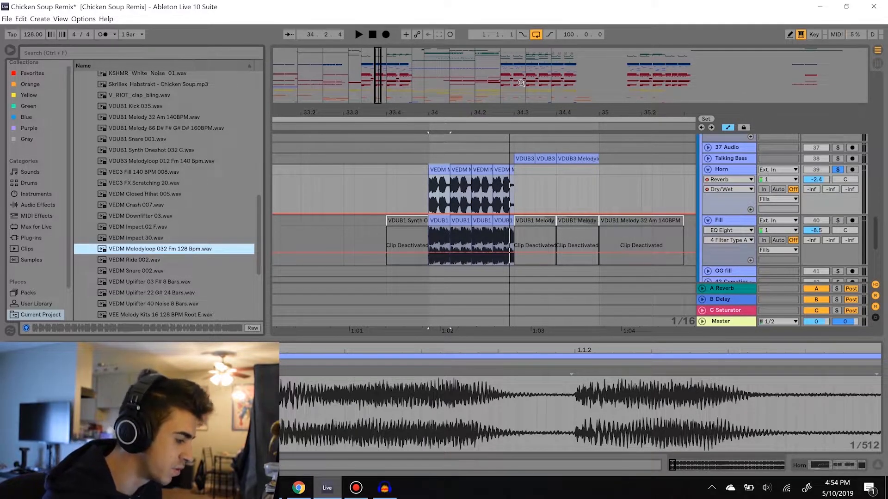
Compare the two layers of the bar 34 fill by soloing and playing the Fill track, followed by the Horn track
click(837, 220)
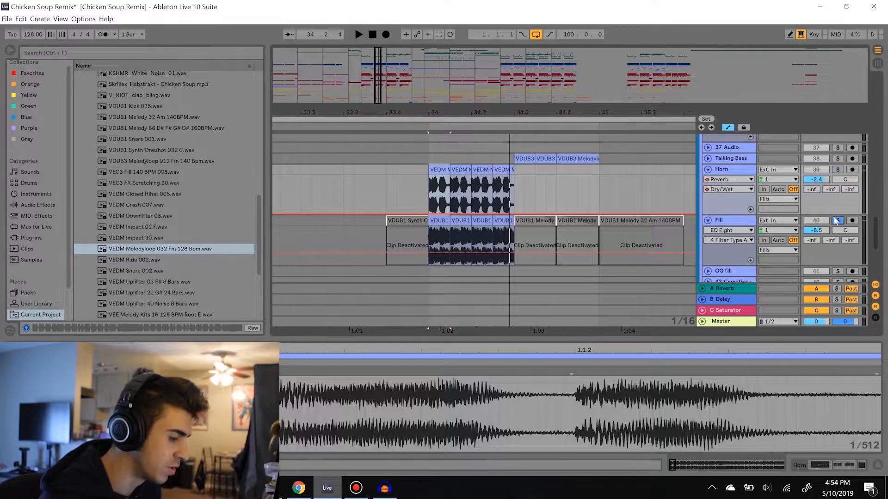
key(space)
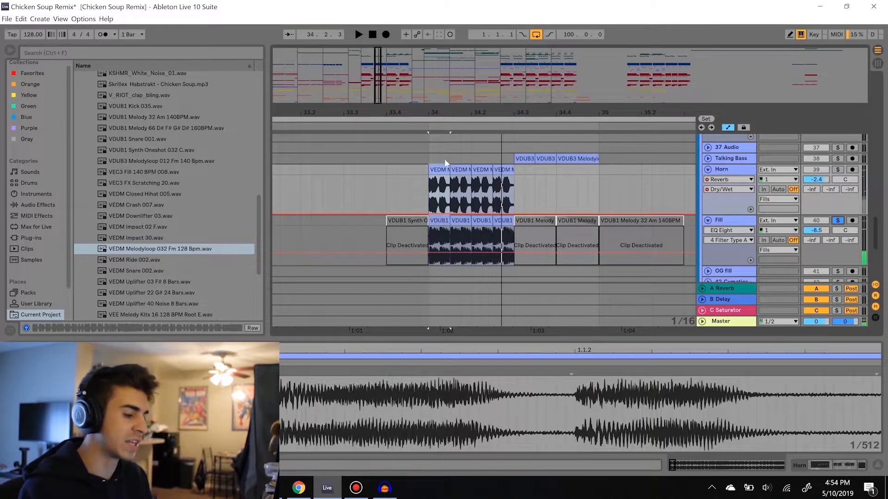
click(446, 158)
click(837, 170)
key(space)
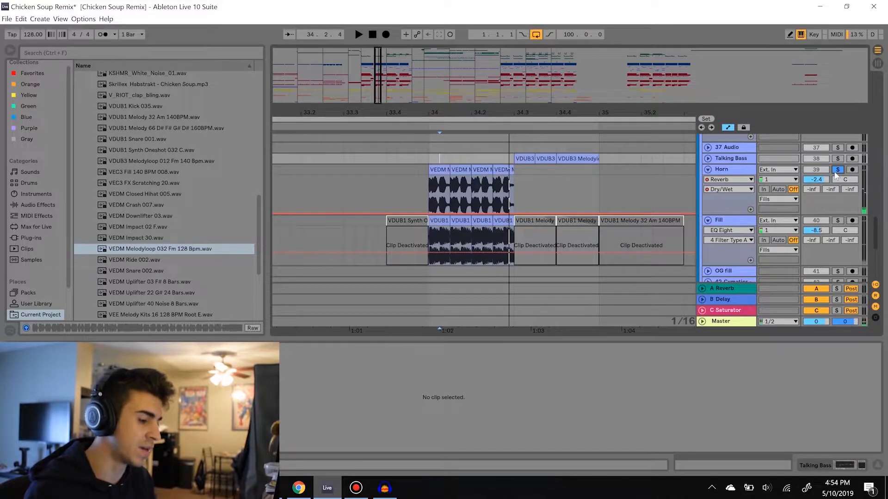
Solo the Fill track, inspect its first active clip at bar 34, and locate its source VDUB1 Melody 32 Am 140BPM.wav
click(837, 221)
click(436, 220)
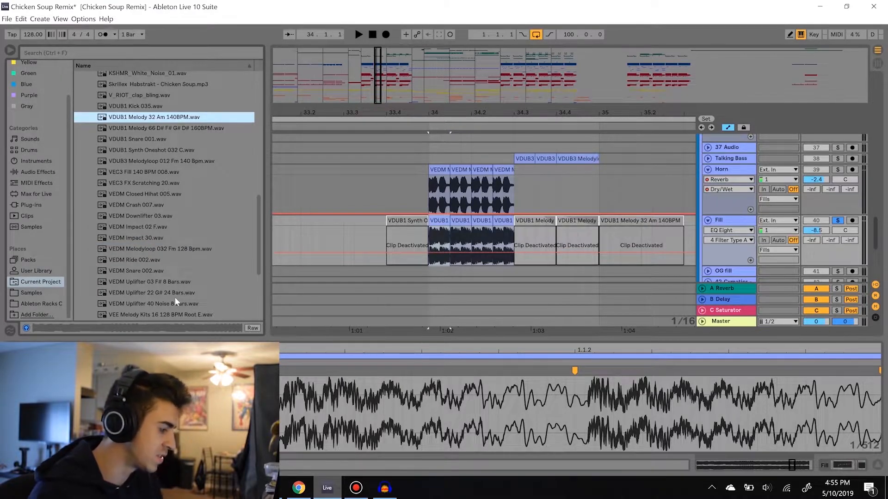
scroll(160, 284, up, 3)
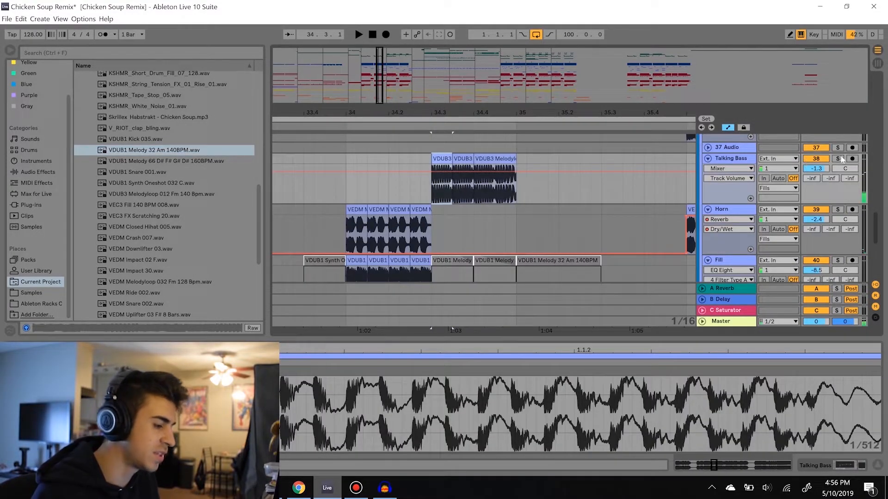
Play the Talking Bass clips from 34.3, toggling the track's solo
click(837, 159)
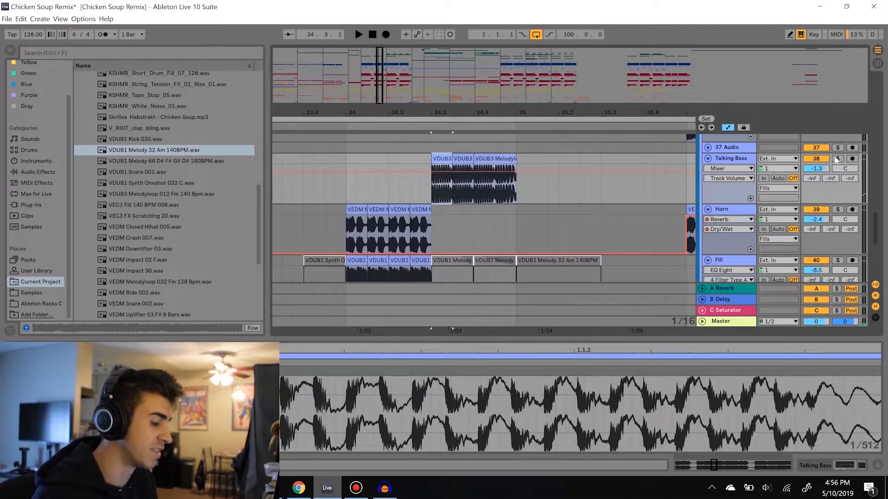
key(space)
click(837, 158)
key(space)
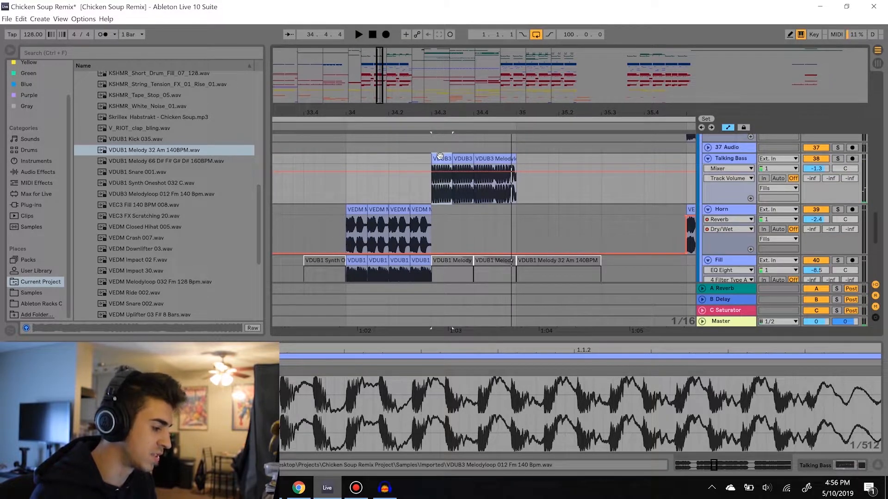
Preview the Talking Bass source VDUB3 Melodyloop 012 Fm 140 Bpm.wav in the browser and compare it with the clips at 34.3
click(147, 194)
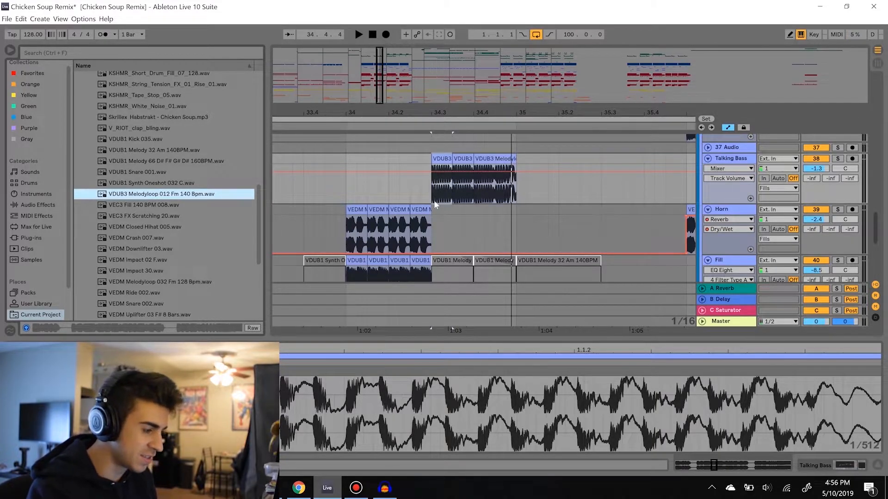
click(440, 221)
key(space)
key(space)
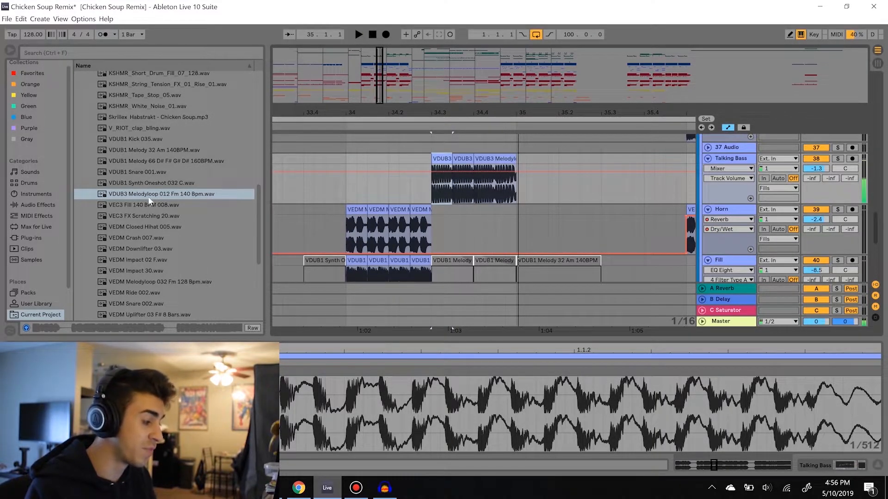
click(152, 194)
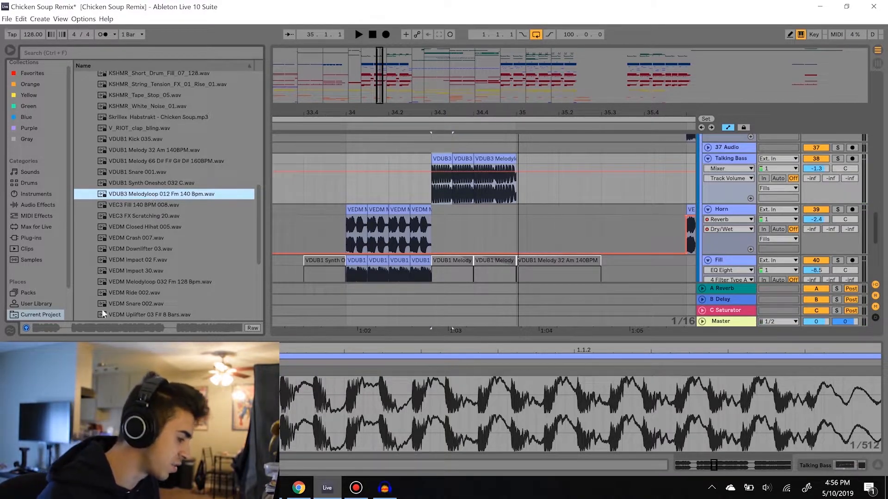
click(117, 327)
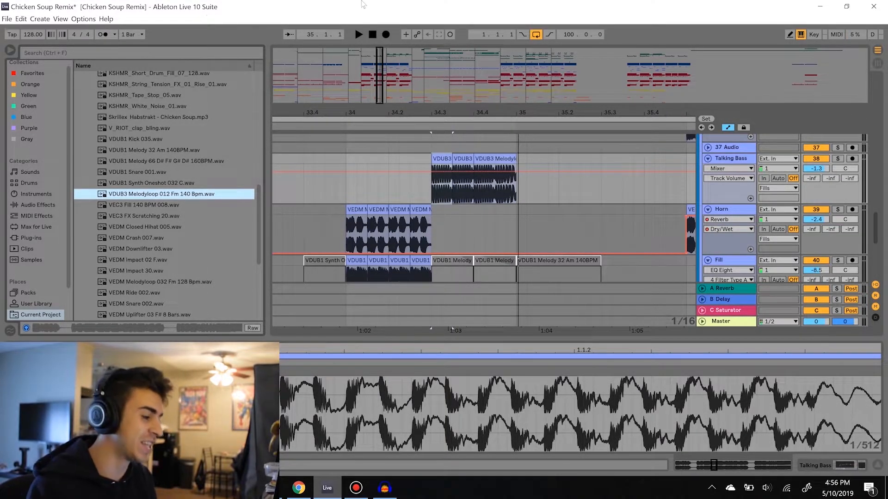
Play the whole fill from bar 34, and replay it from the first Horn clip
click(347, 159)
key(space)
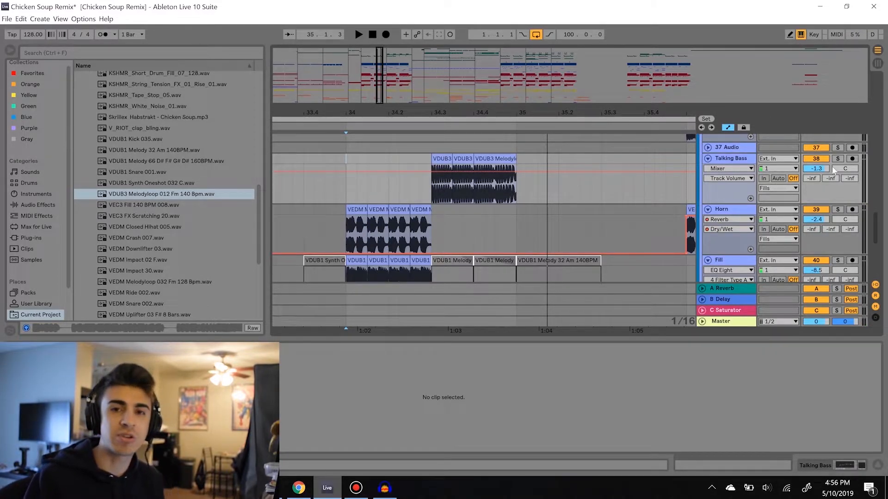
click(377, 209)
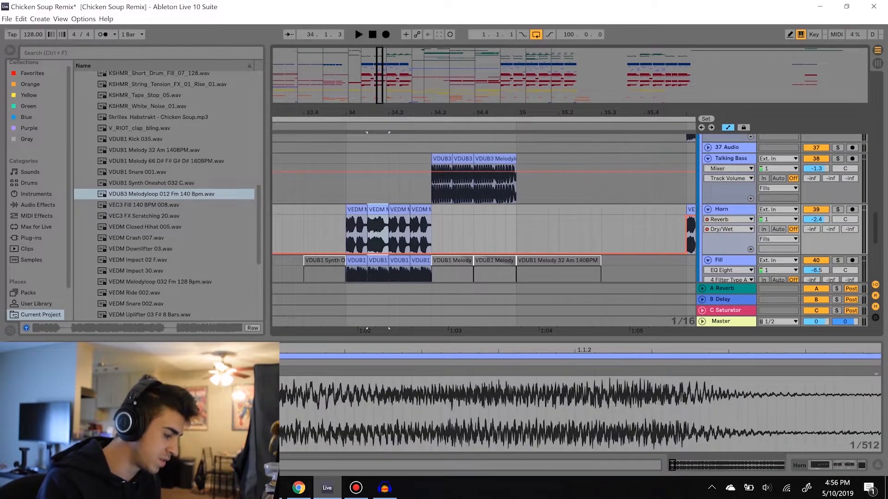
key(space)
click(366, 220)
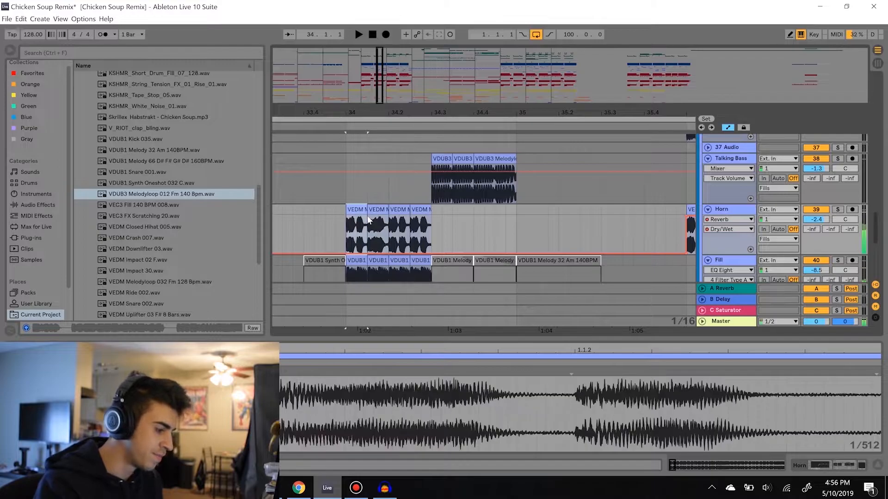
key(space)
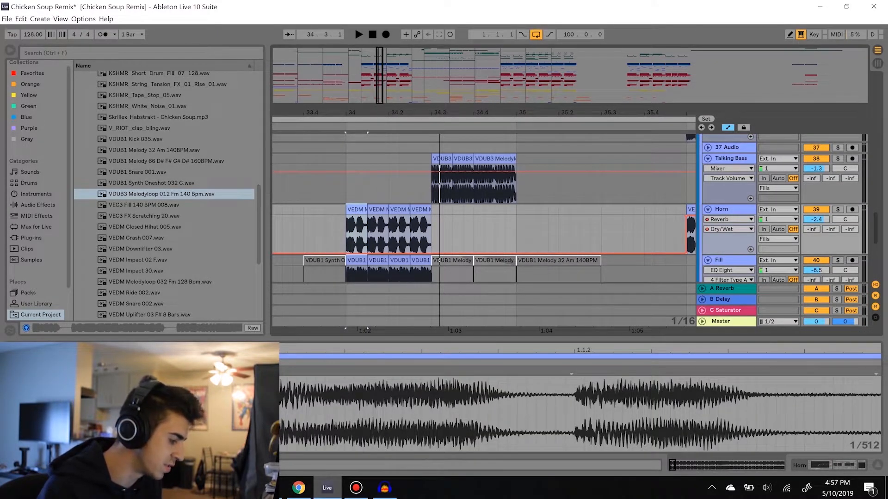
key(space)
key(space)
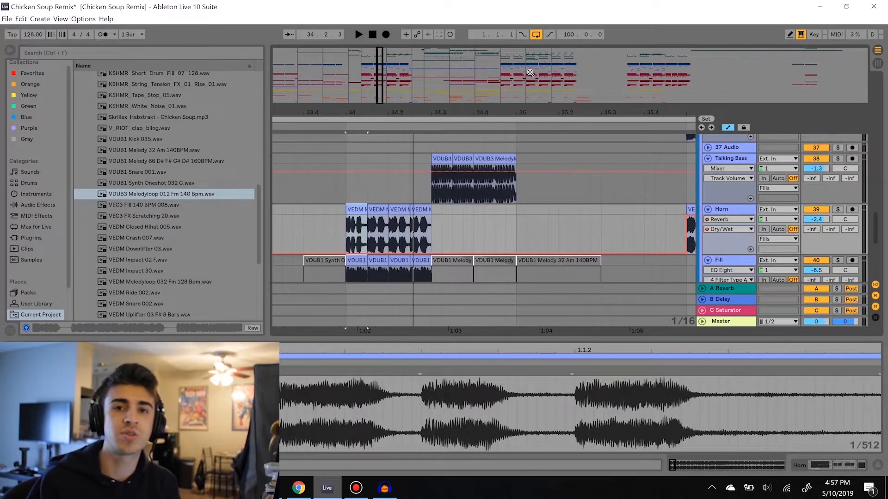
Play the Wubs clips from bar 30 and preview the source sample VDUB1 Melody 32 Am 140BPM.wav
drag(422, 116, 620, 78)
scroll(398, 169, up, 4)
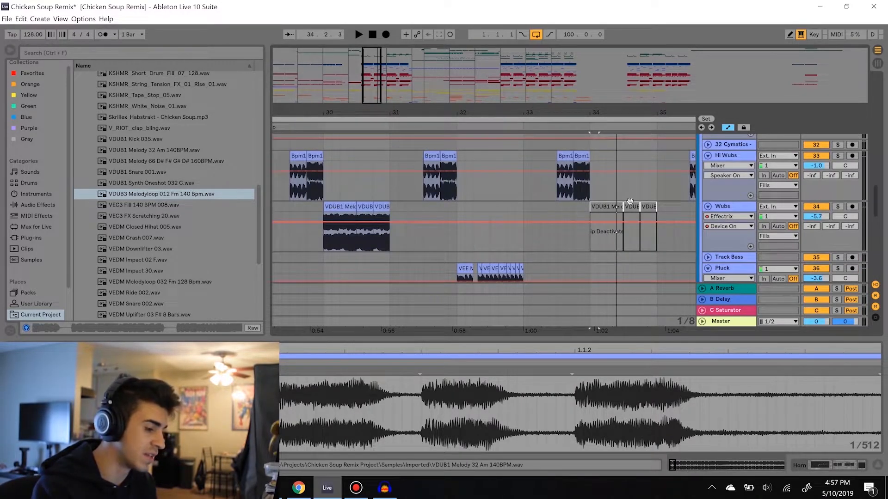
click(339, 207)
key(space)
key(space)
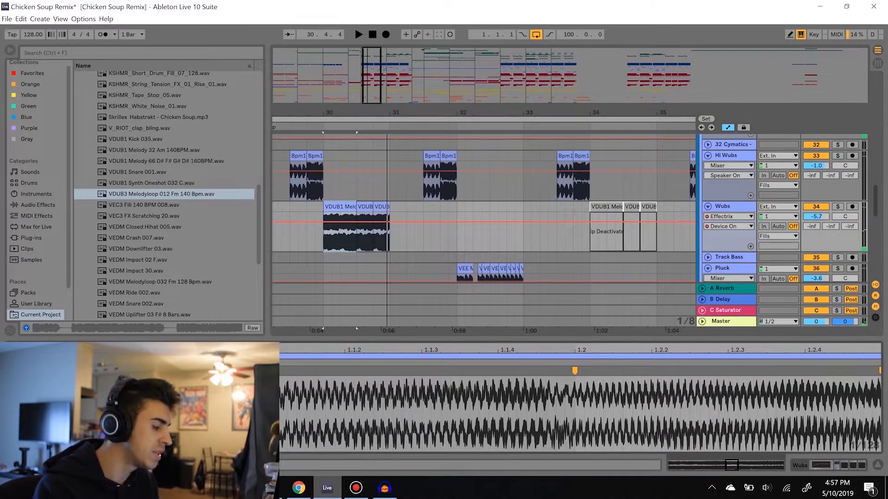
click(152, 149)
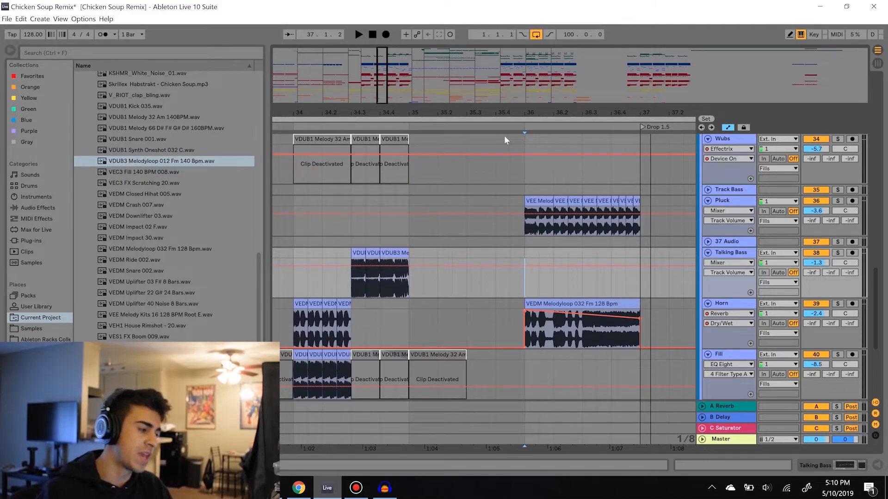
Browse the D3Z & RILLO folder in the Samples library and examine the contents of its Basses subfolder
click(27, 328)
click(79, 164)
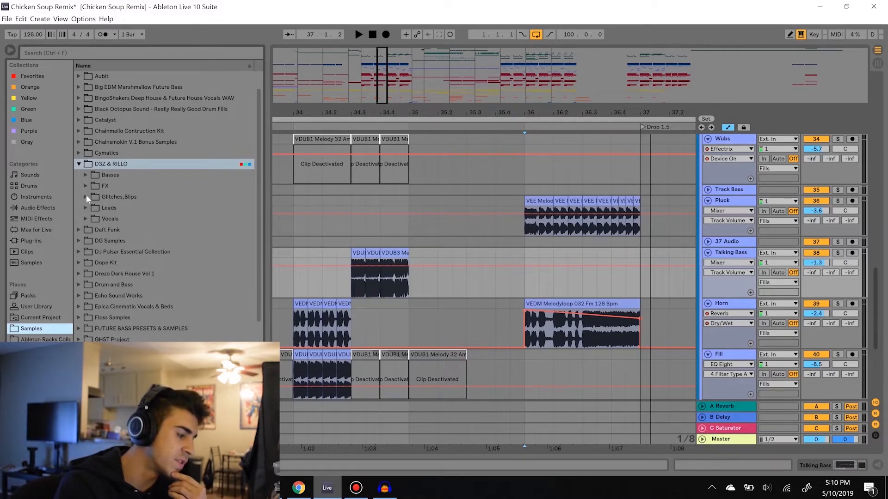
click(86, 196)
click(95, 186)
click(86, 175)
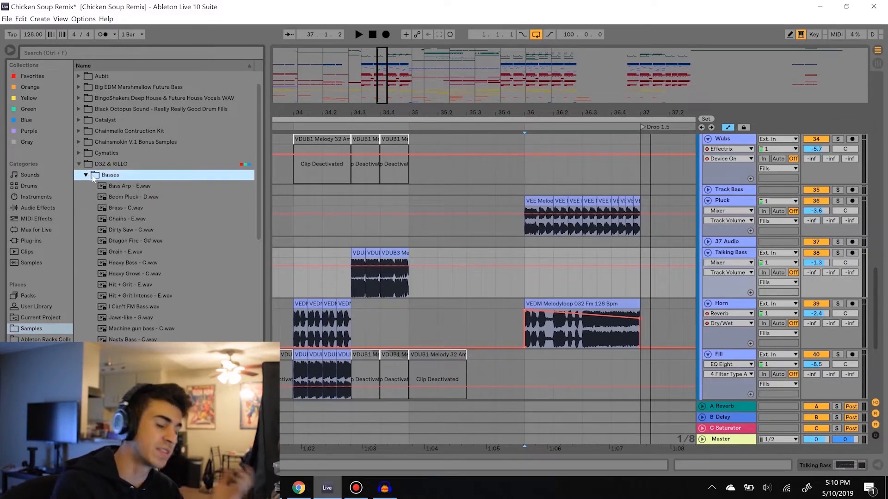
click(86, 175)
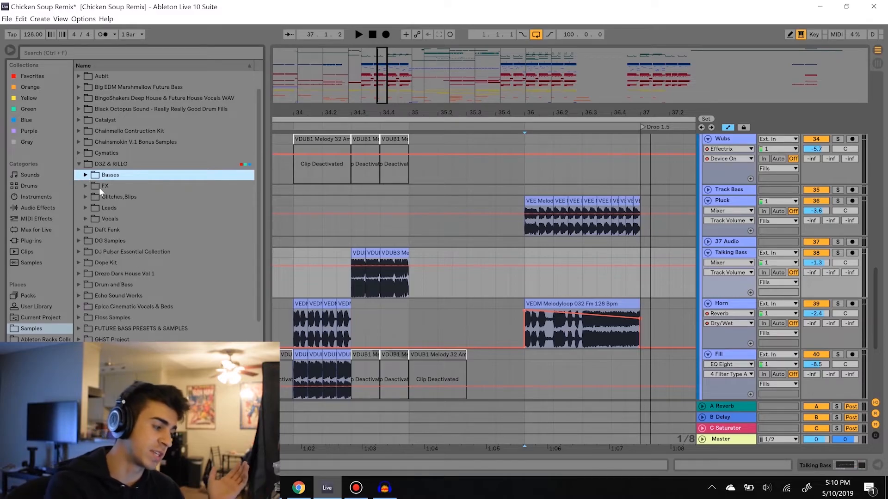